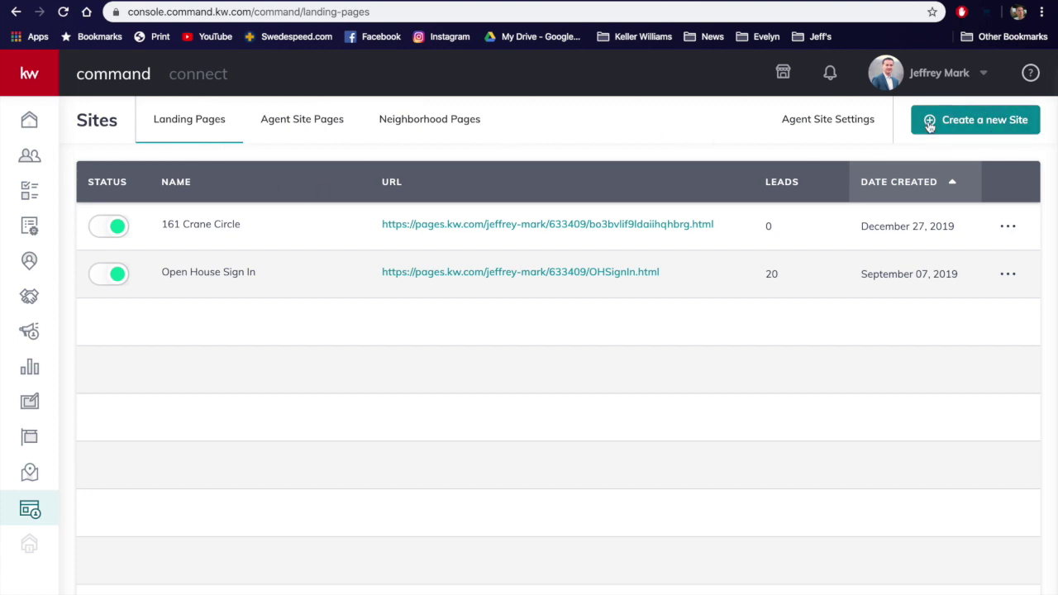
- Create a new site as a standalone page
{"action": "left_click", "coordinate": [987, 123]}
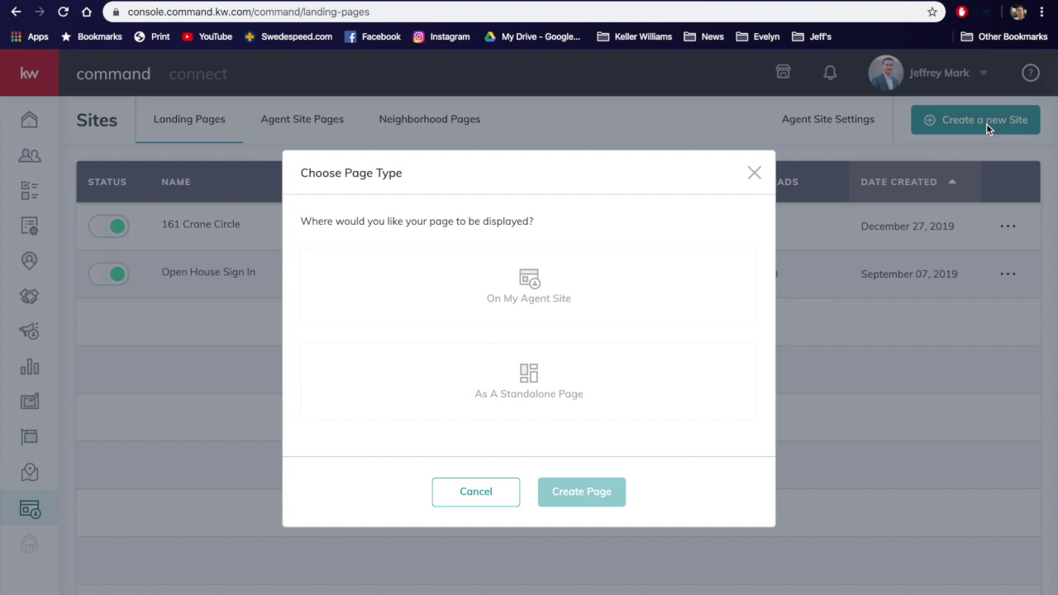
{"action": "left_click", "coordinate": [544, 379]}
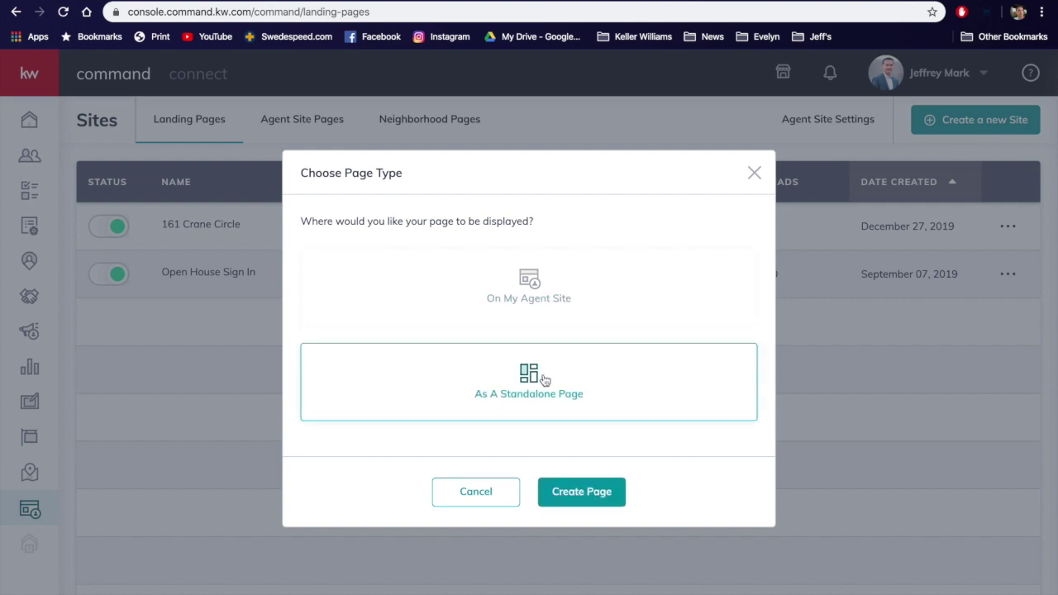
{"action": "left_click", "coordinate": [584, 497]}
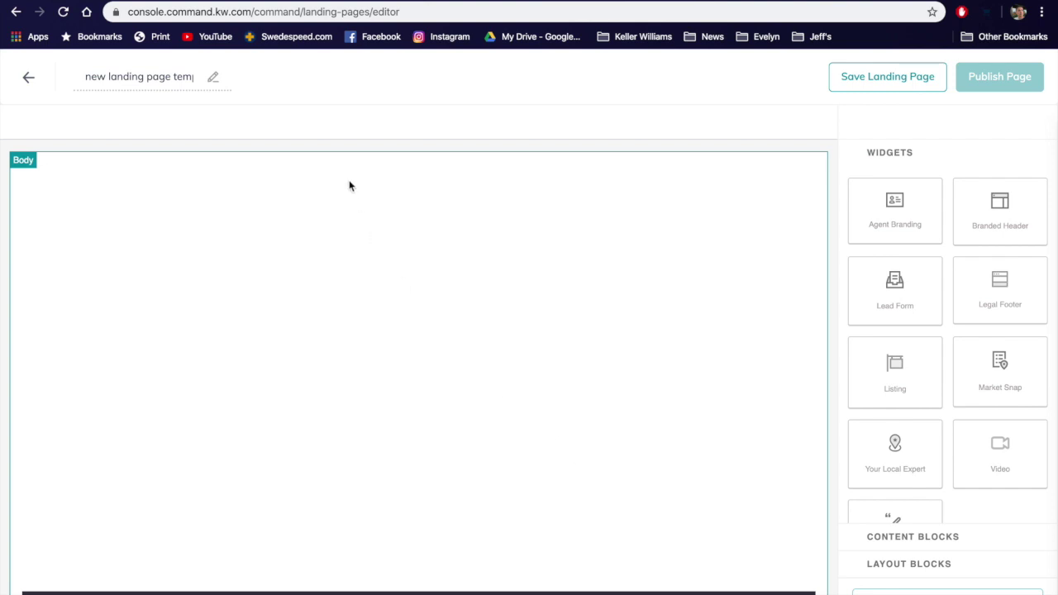
- Rename the landing page as "Open House Test"
{"action": "left_click_drag", "start_coordinate": [97, 76], "coordinate": [362, 91]}
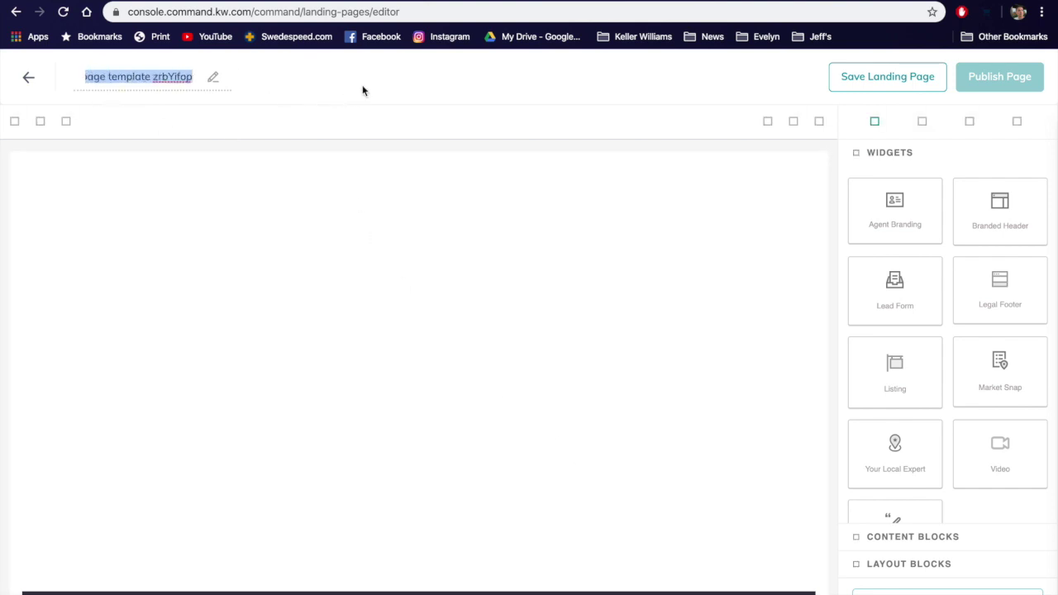
{"action": "key", "text": "BackSpace"}
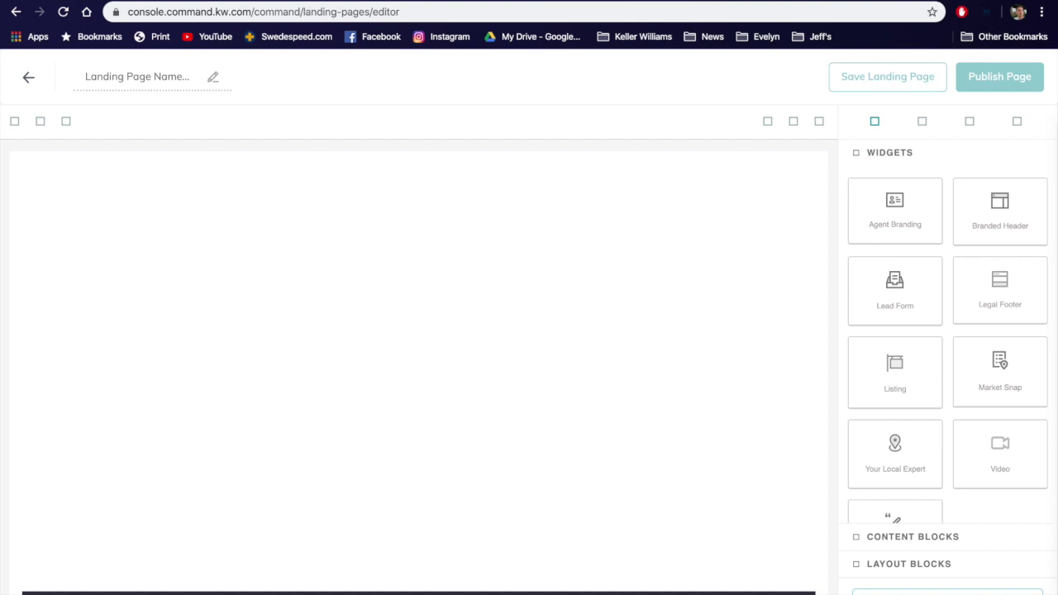
{"action": "type", "text": "Open Hou"}
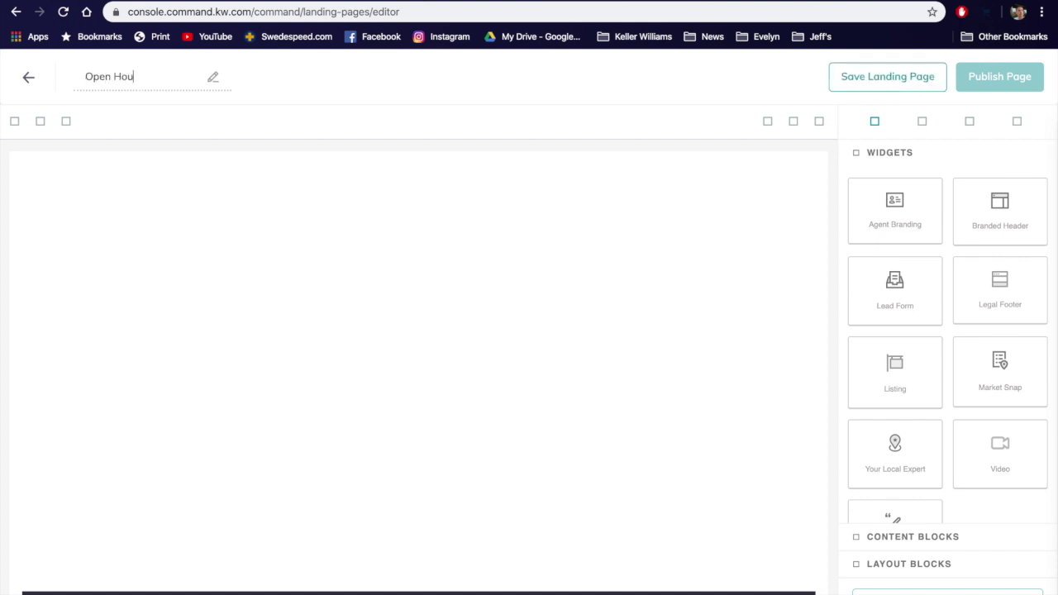
{"action": "type", "text": "se Test"}
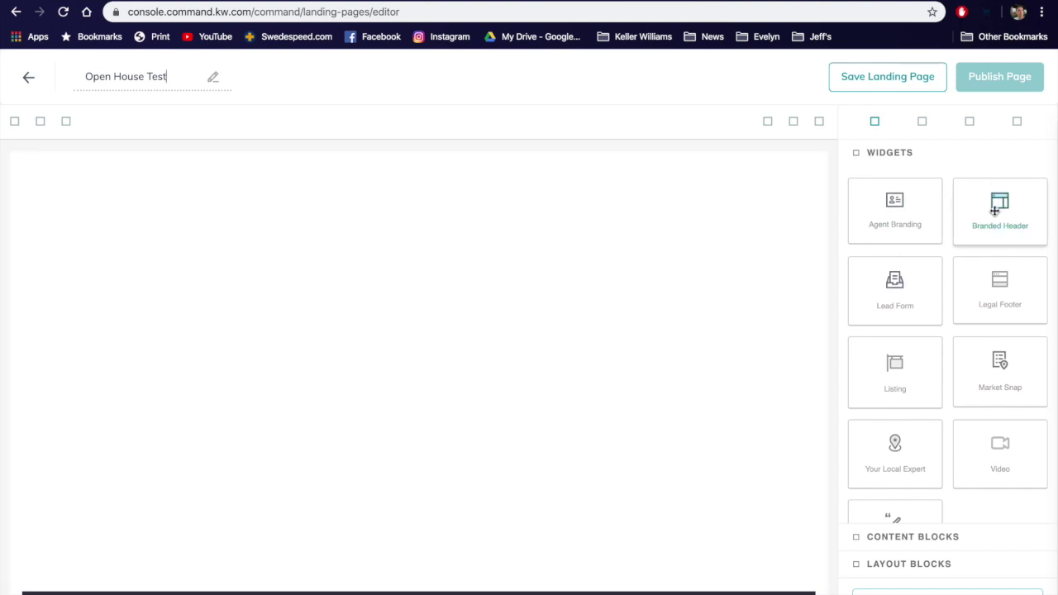
- Add the Branded Header widget to the page body and place the Lead Form widget beneath it
{"action": "left_click_drag", "start_coordinate": [994, 211], "coordinate": [536, 246]}
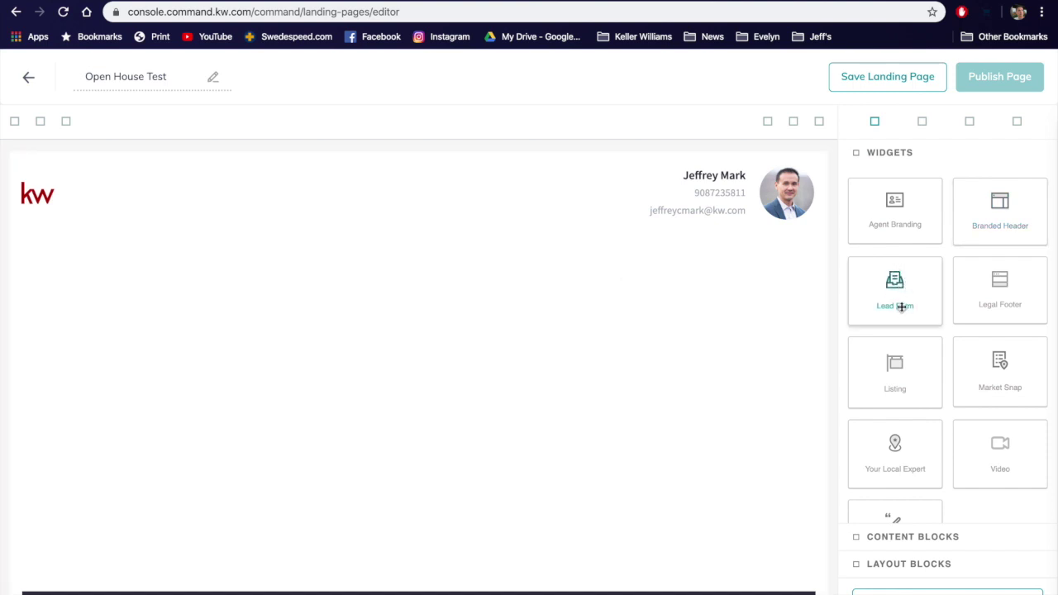
{"action": "left_click", "coordinate": [897, 296]}
{"action": "left_click_drag", "start_coordinate": [896, 296], "coordinate": [573, 402]}
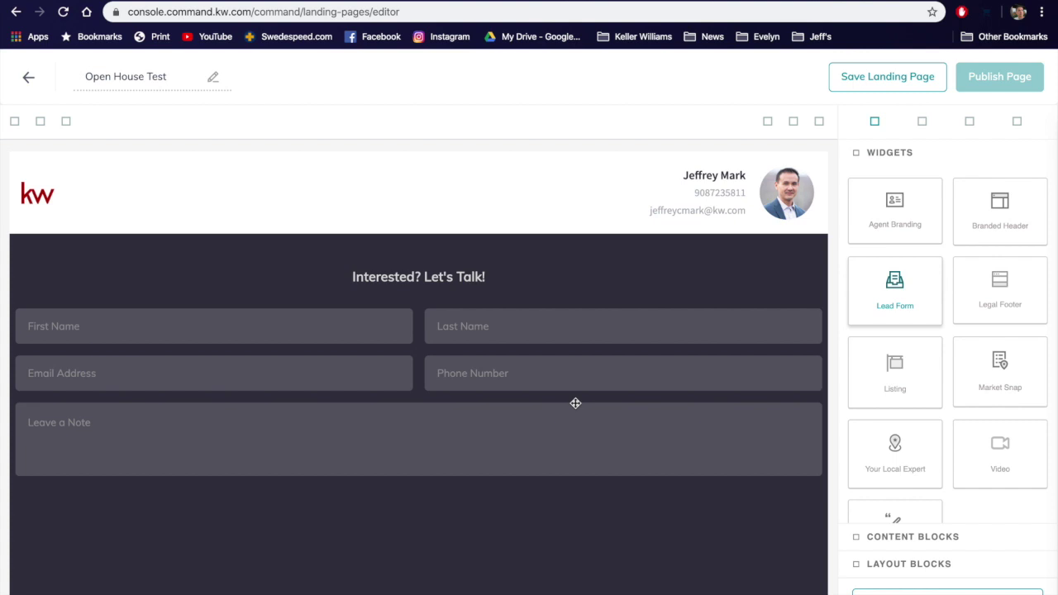
{"action": "left_click_drag", "start_coordinate": [576, 403], "coordinate": [617, 488]}
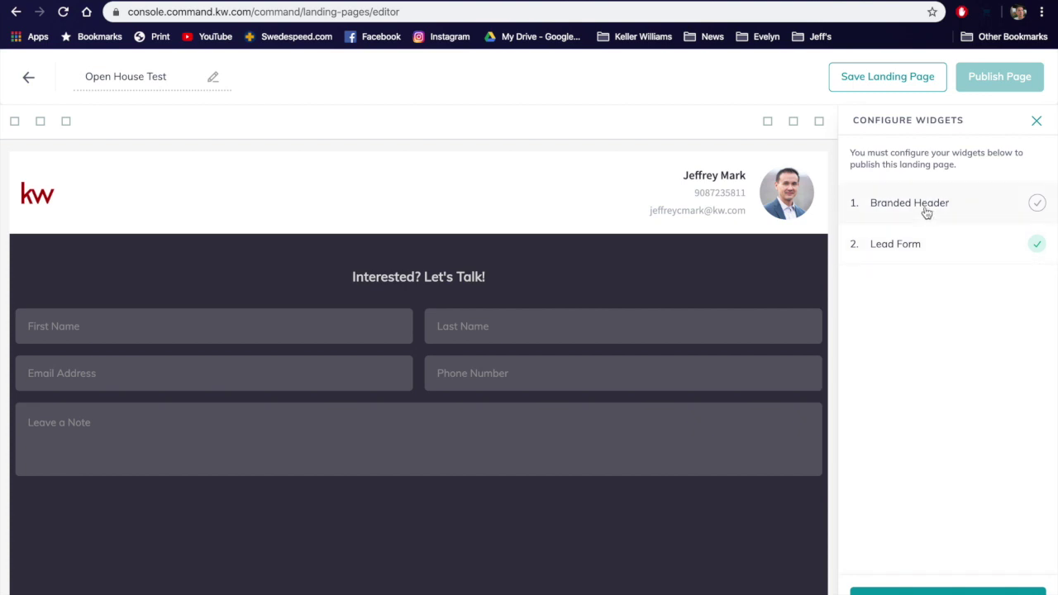
- Configure the Branded Header widget with the header text "Thanks for Coming" and apply it to the page
{"action": "left_click", "coordinate": [927, 212]}
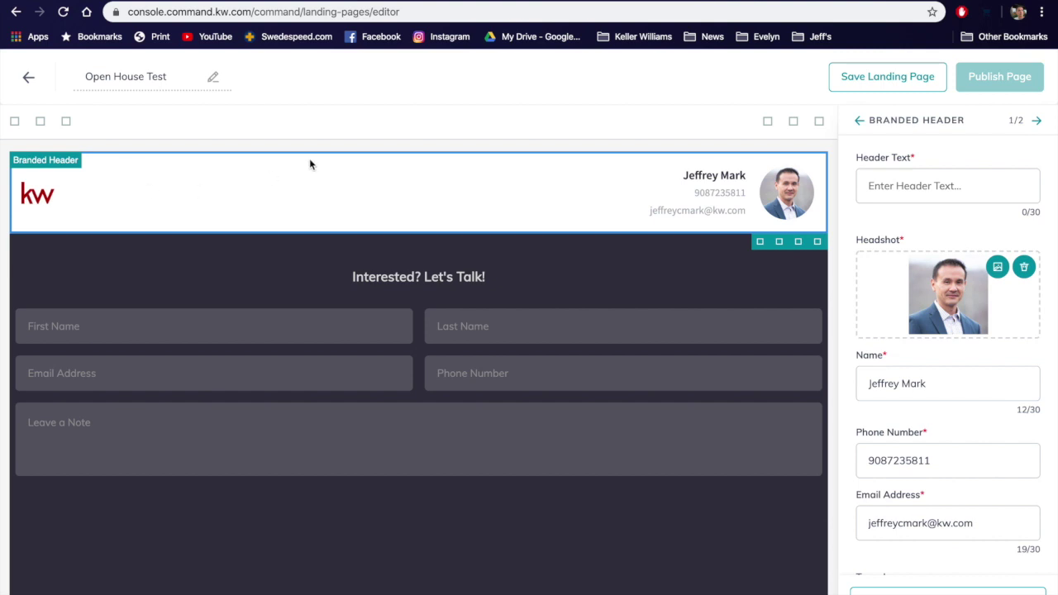
{"action": "left_click", "coordinate": [942, 192]}
{"action": "type", "text": "Thanks for omi"}
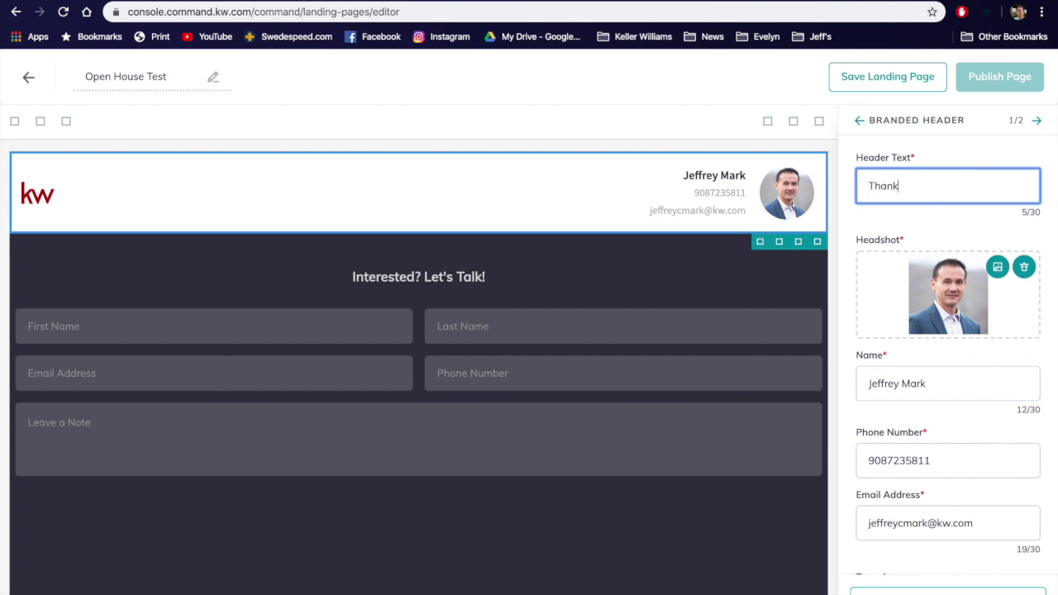
{"action": "key", "text": "BackSpace"}
{"action": "key", "text": "BackSpace"}
{"action": "key", "text": "BackSpace"}
{"action": "type", "text": "Coming"}
{"action": "scroll", "coordinate": [984, 357], "scroll_direction": "down", "scroll_amount": 2}
{"action": "scroll", "coordinate": [984, 357], "scroll_direction": "down", "scroll_amount": 1}
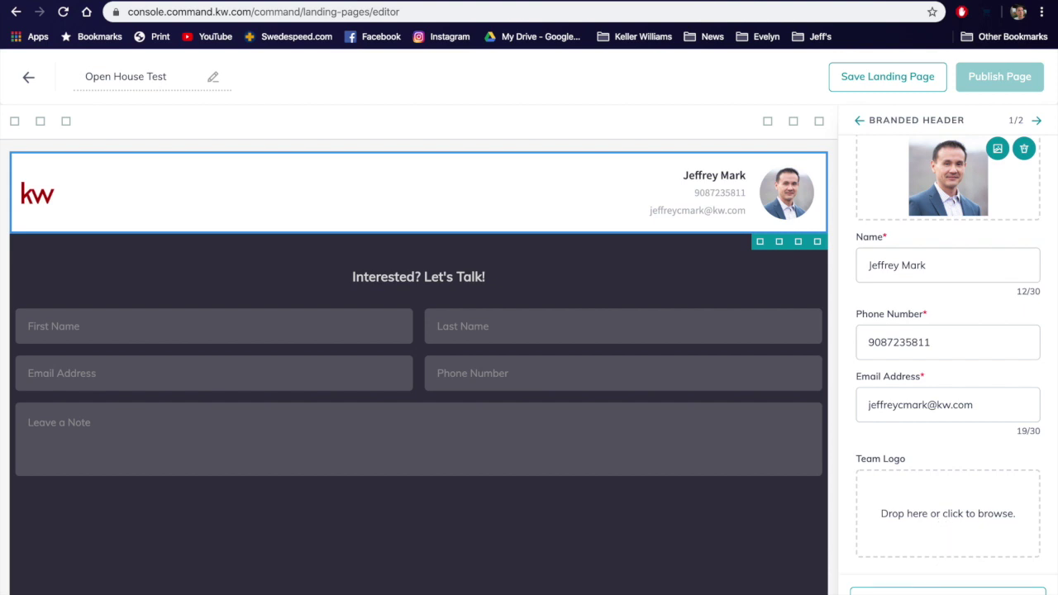
{"action": "left_click", "coordinate": [937, 592]}
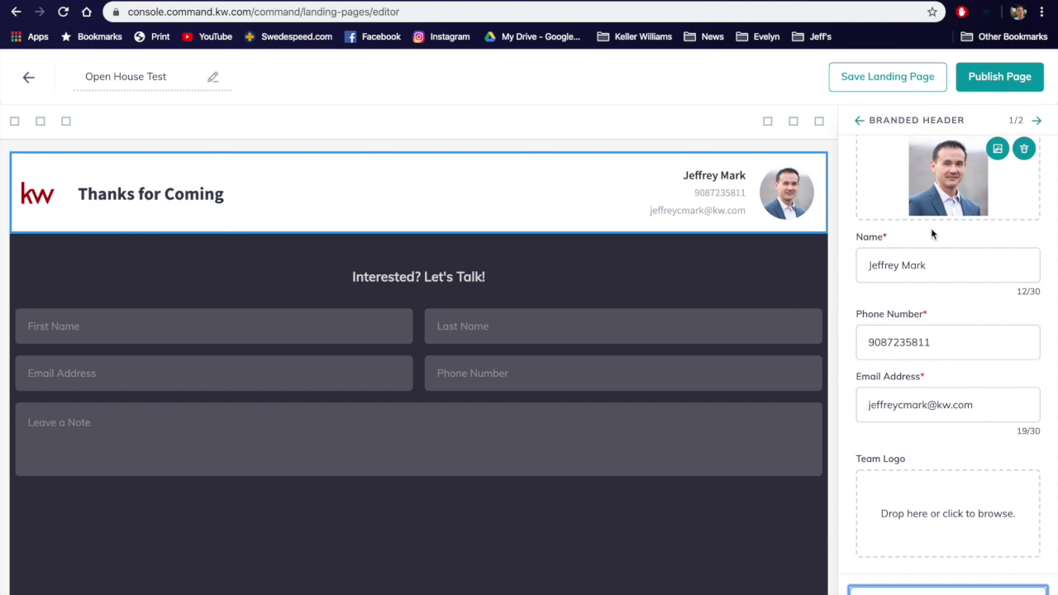
{"action": "scroll", "coordinate": [932, 234], "scroll_direction": "up", "scroll_amount": 3}
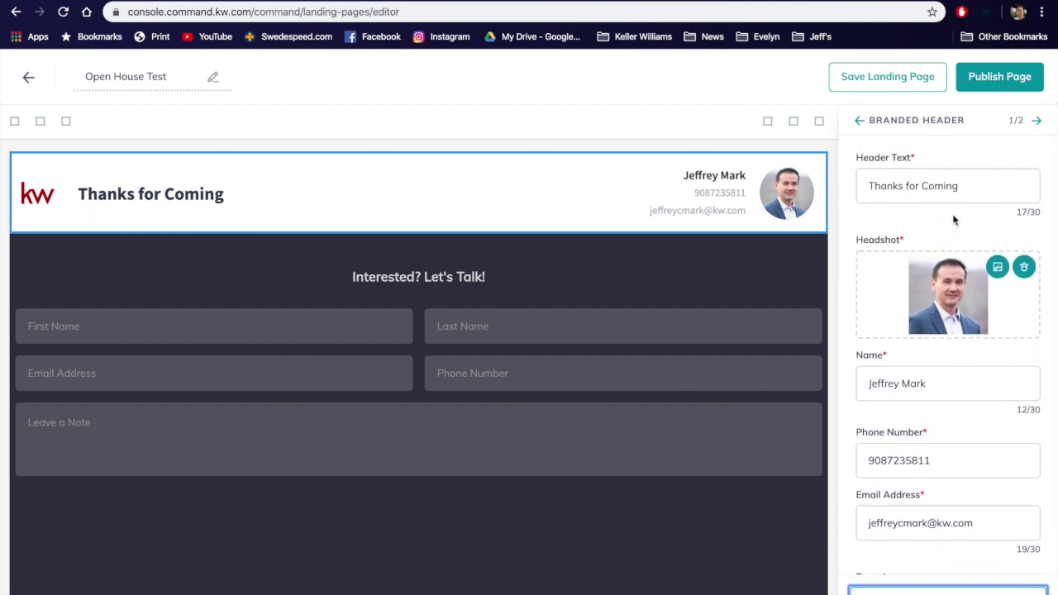
- Set the Lead Form's header text to "In the Note Section, Are you working with an Agent?" and apply it
{"action": "left_click", "coordinate": [1037, 121]}
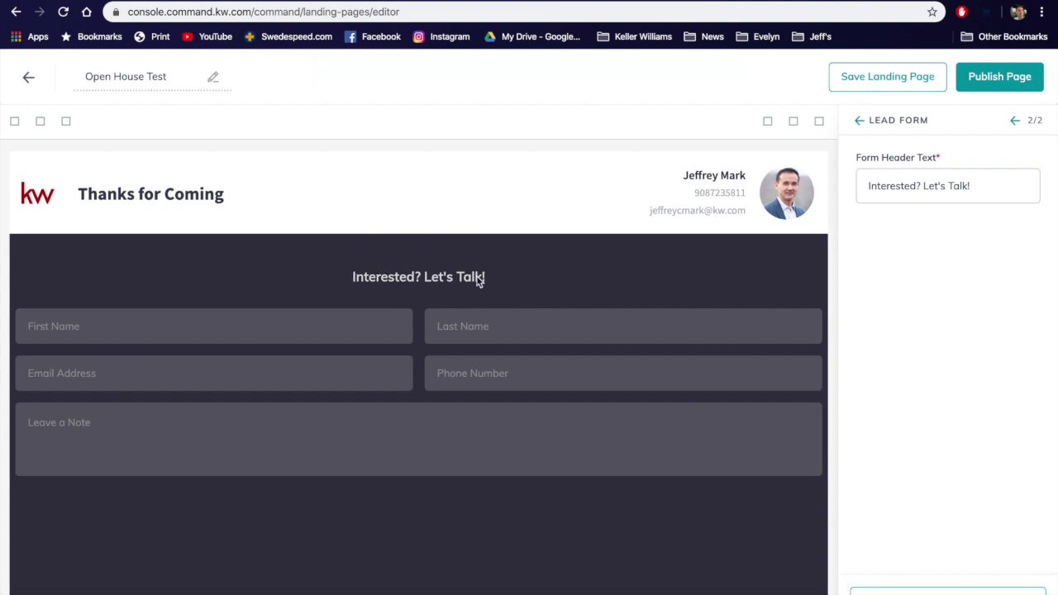
{"action": "left_click_drag", "start_coordinate": [984, 183], "coordinate": [839, 198]}
{"action": "left_click_drag", "start_coordinate": [985, 185], "coordinate": [860, 188]}
{"action": "key", "text": "BackSpace"}
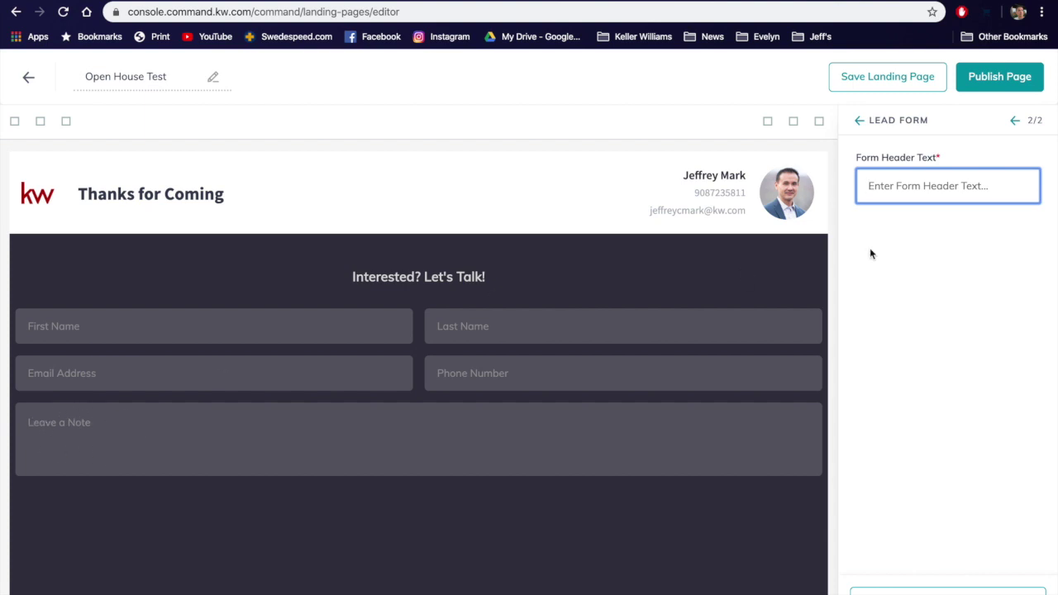
{"action": "type", "text": "Are y"}
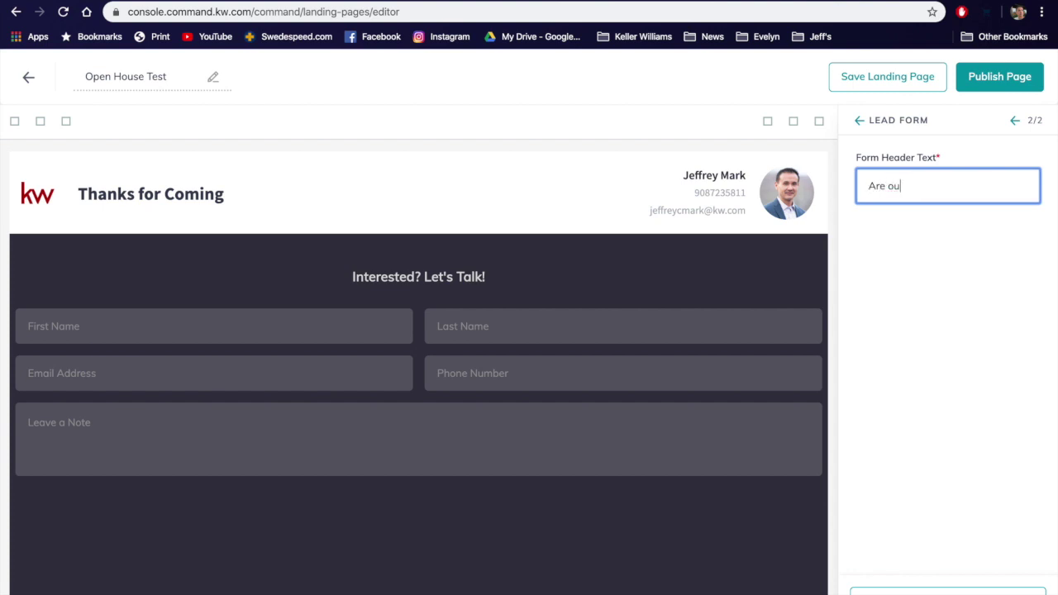
{"action": "type", "text": "o"}
{"action": "key", "text": "BackSpace"}
{"action": "key", "text": "BackSpace"}
{"action": "key", "text": "BackSpace"}
{"action": "key", "text": "BackSpace"}
{"action": "key", "text": "BackSpace"}
{"action": "key", "text": "BackSpace"}
{"action": "type", "text": "In the Note Section, let"}
{"action": "key", "text": "BackSpace"}
{"action": "key", "text": "BackSpace"}
{"action": "type", "text": "A"}
{"action": "key", "text": "BackSpace"}
{"action": "key", "text": "BackSpace"}
{"action": "type", "text": "A"}
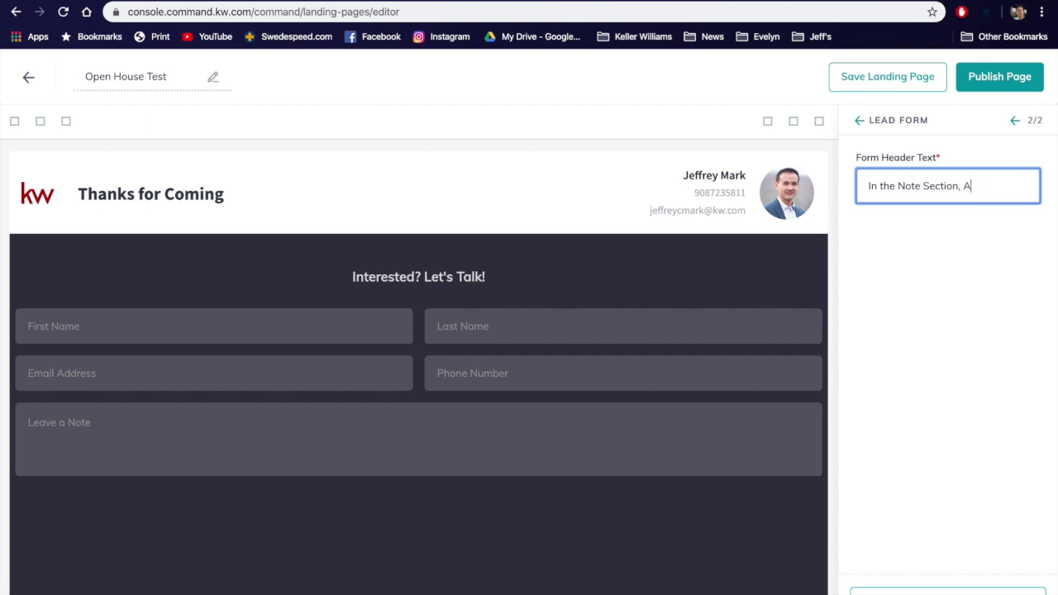
{"action": "type", "text": "re you workin"}
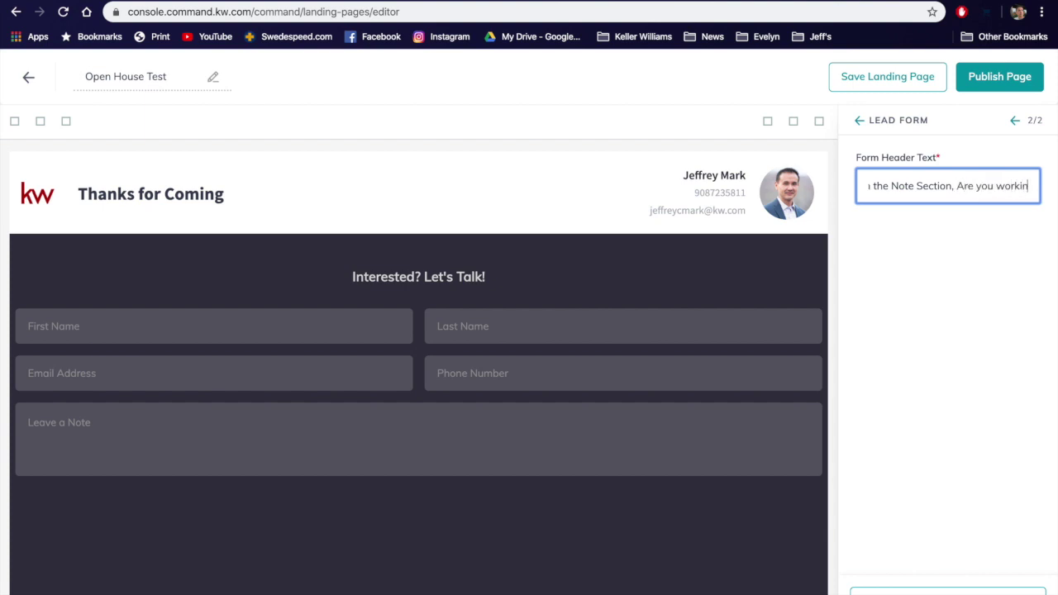
{"action": "type", "text": "g with a Real E"}
{"action": "key", "text": "BackSpace"}
{"action": "key", "text": "BackSpace"}
{"action": "key", "text": "BackSpace"}
{"action": "key", "text": "BackSpace"}
{"action": "key", "text": "BackSpace"}
{"action": "key", "text": "BackSpace"}
{"action": "key", "text": "BackSpace"}
{"action": "type", "text": "n Agent"}
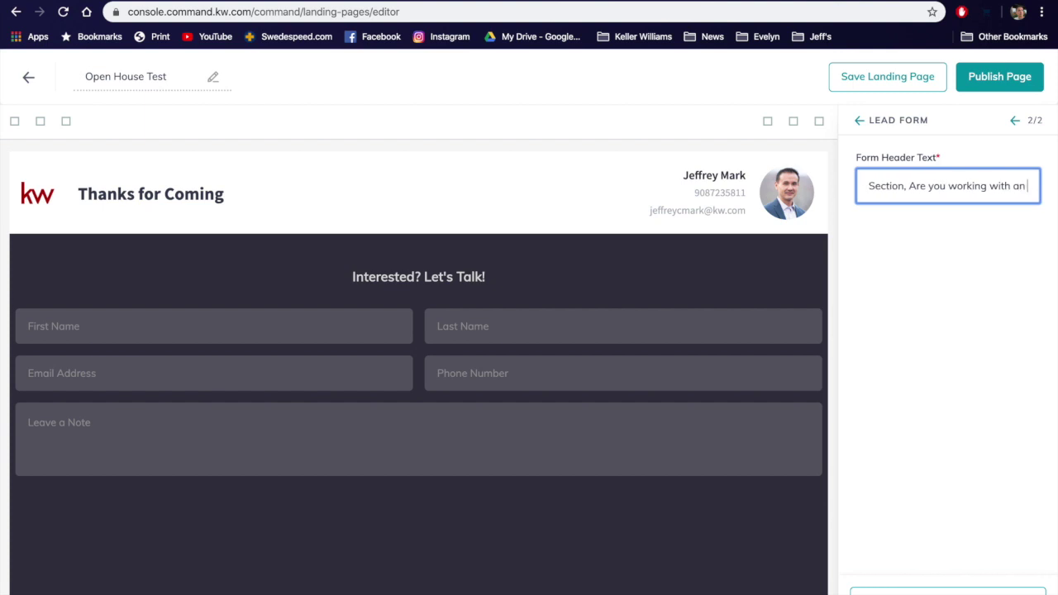
{"action": "type", "text": "?"}
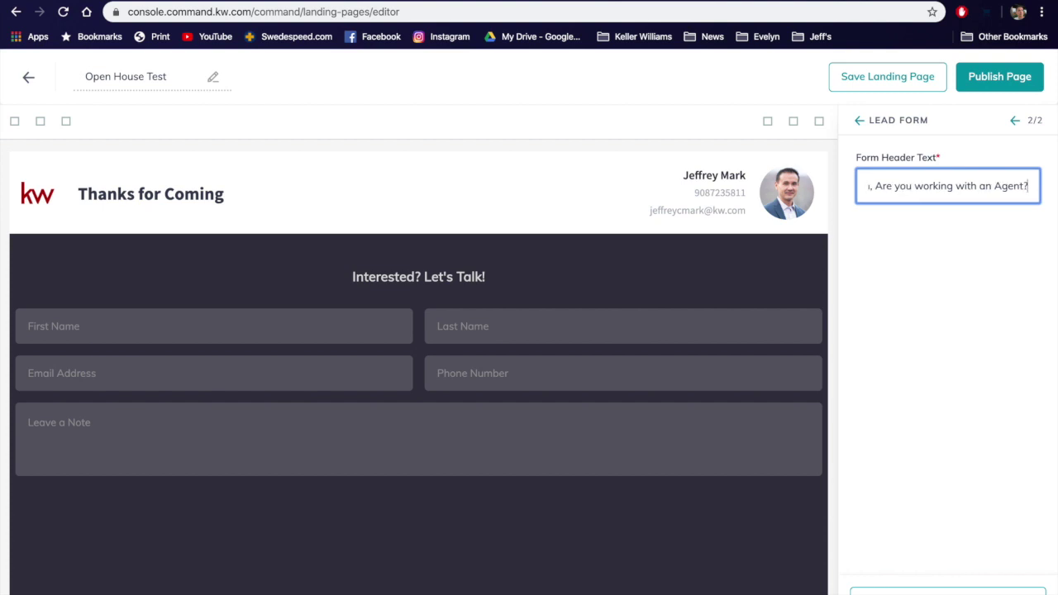
{"action": "left_click", "coordinate": [949, 590]}
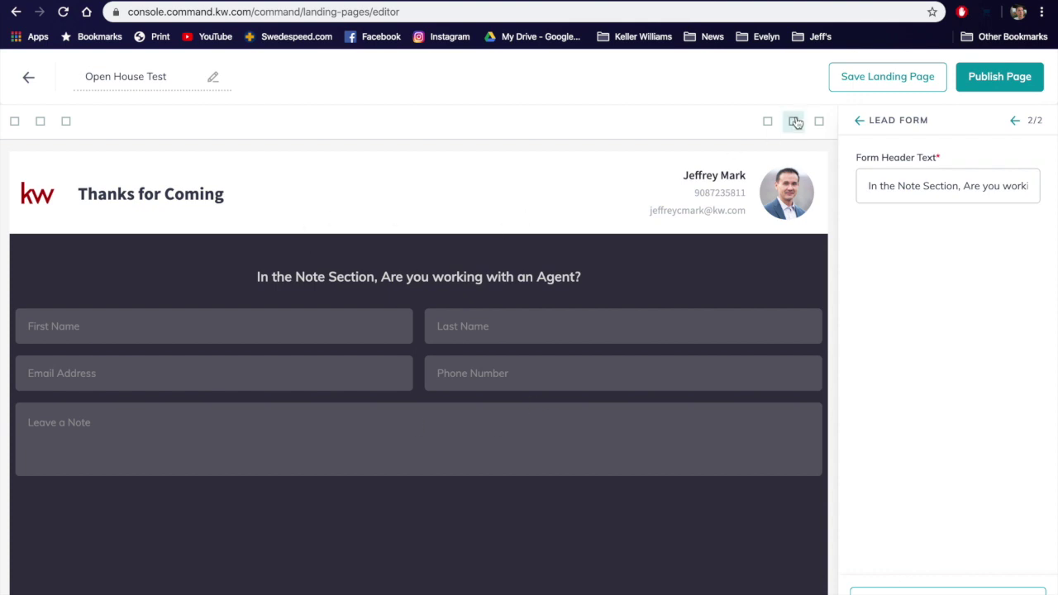
- Review the Branded Header configuration and publish the landing page
{"action": "left_click", "coordinate": [859, 121]}
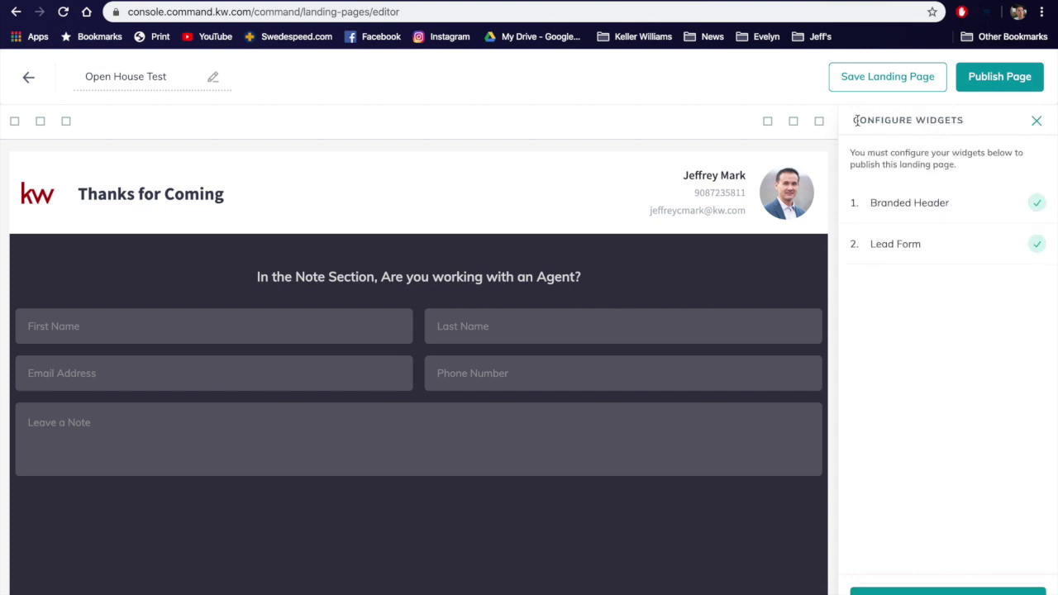
{"action": "left_click", "coordinate": [923, 208]}
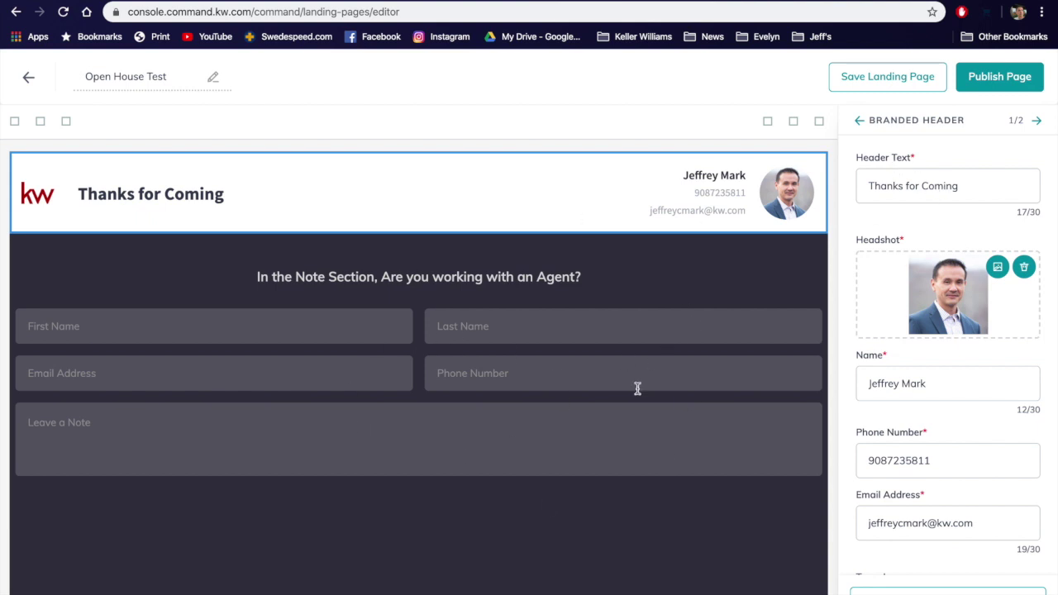
{"action": "left_click", "coordinate": [992, 79]}
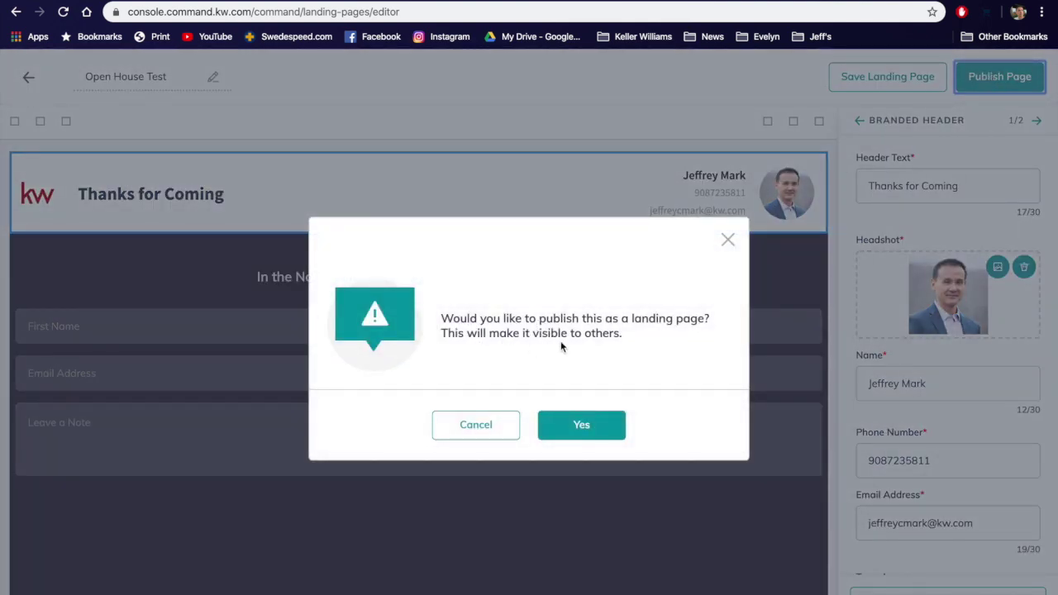
{"action": "left_click", "coordinate": [585, 425]}
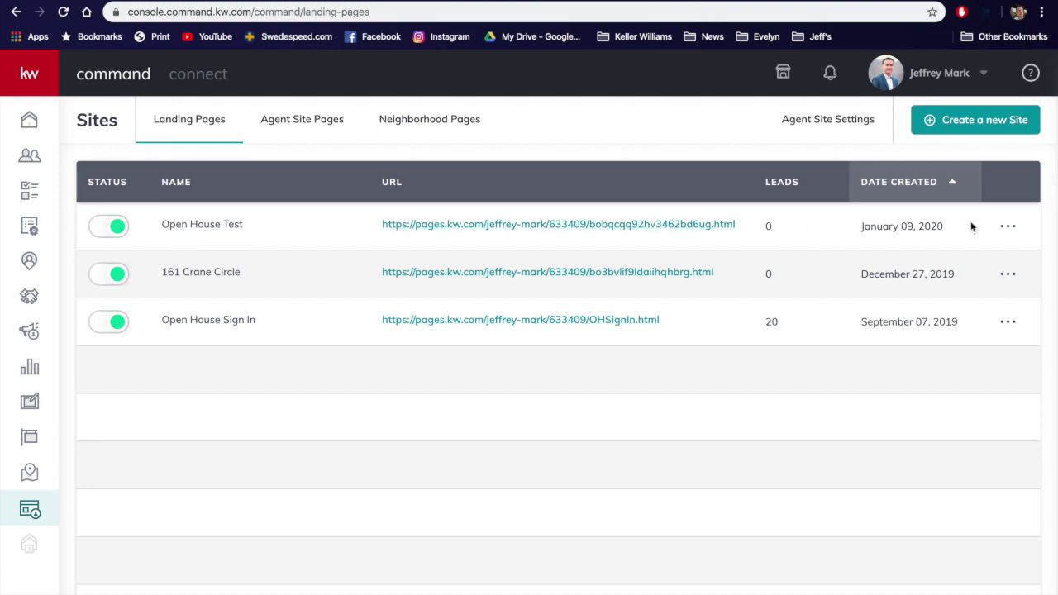
- Customize the Open House Test page's URL so that it ends in "OpenHouse"
{"action": "left_click", "coordinate": [1007, 227]}
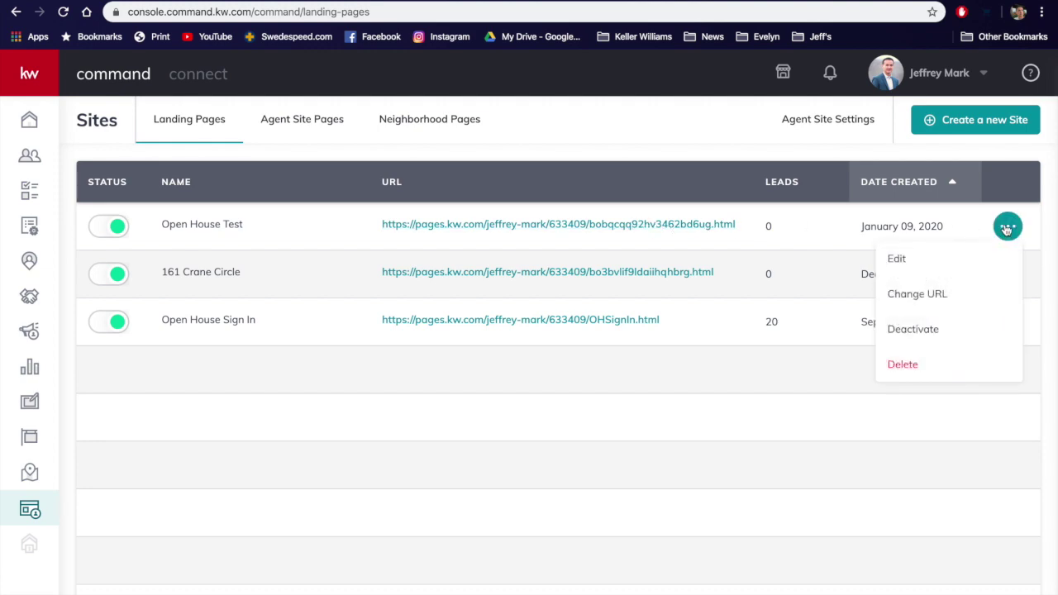
{"action": "left_click", "coordinate": [950, 299]}
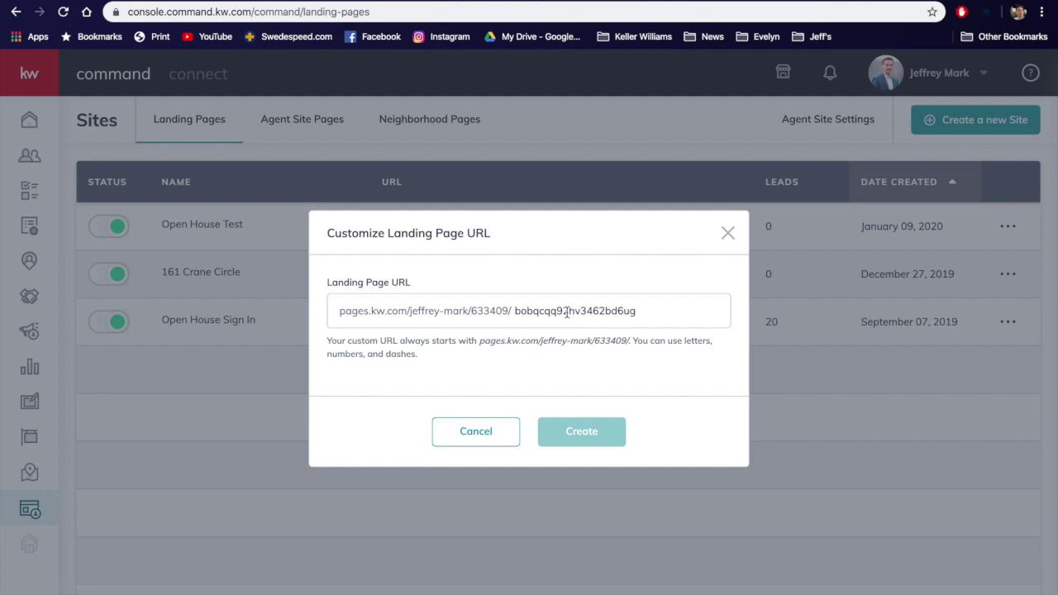
{"action": "left_click_drag", "start_coordinate": [527, 311], "coordinate": [755, 316]}
{"action": "key", "text": "BackSpace"}
{"action": "key", "text": "BackSpace"}
{"action": "key", "text": "BackSpace"}
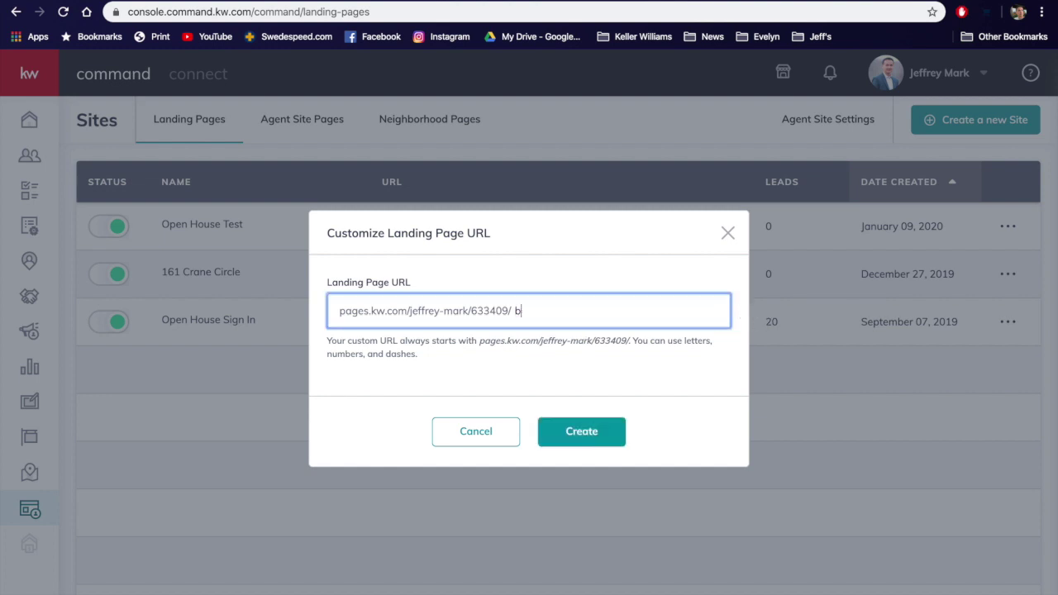
{"action": "type", "text": "Open"}
{"action": "key", "text": "BackSpace"}
{"action": "type", "text": "House"}
{"action": "left_click", "coordinate": [601, 429]}
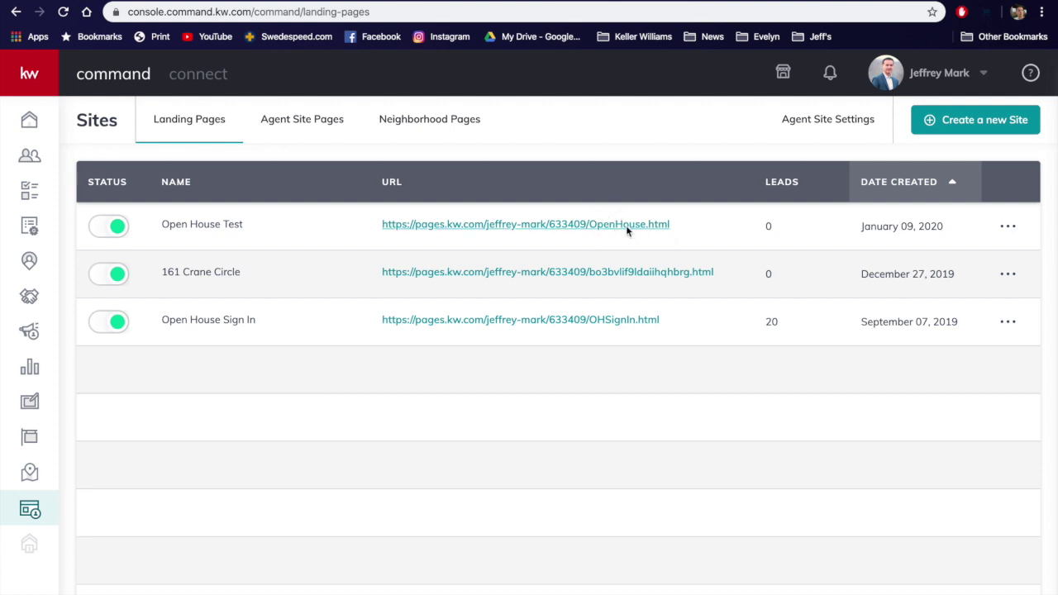
- Copy the Open House Test page's link and open it in a new browser tab
{"action": "right_click", "coordinate": [626, 225]}
{"action": "left_click", "coordinate": [670, 329]}
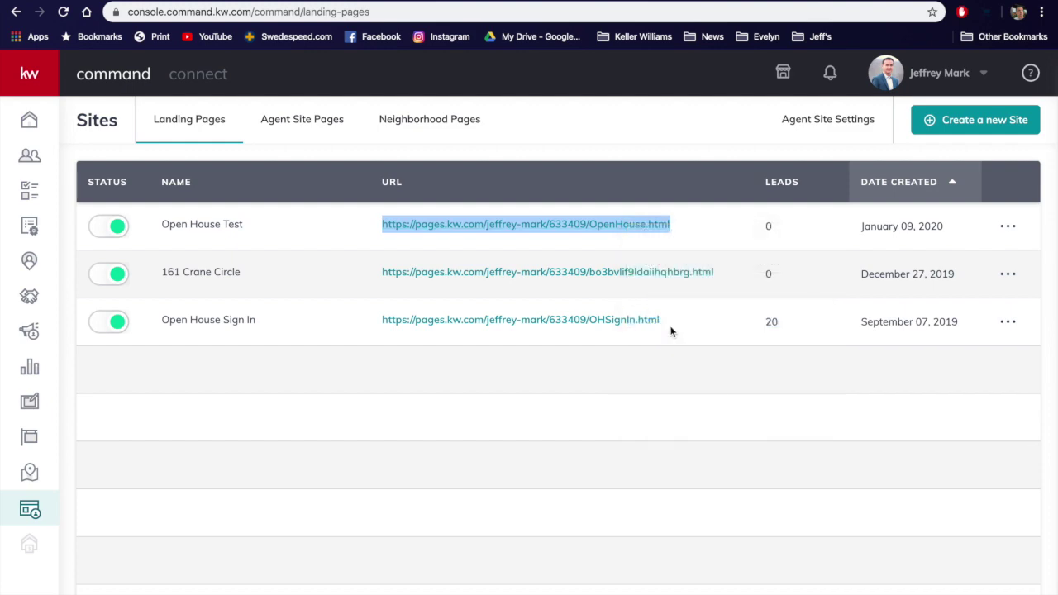
{"action": "key", "text": "ctrl+t"}
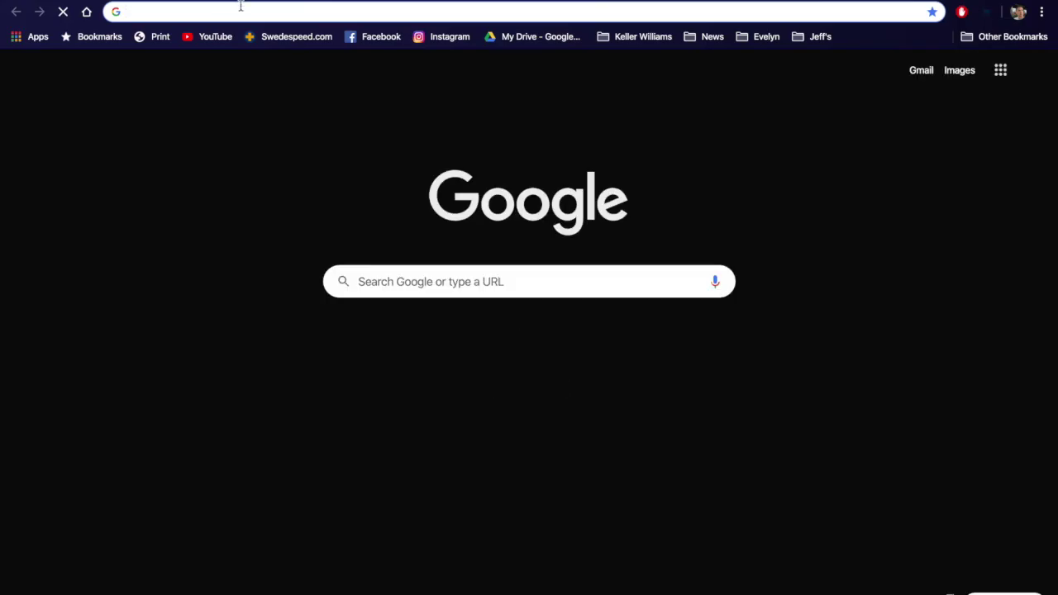
{"action": "right_click", "coordinate": [242, 9]}
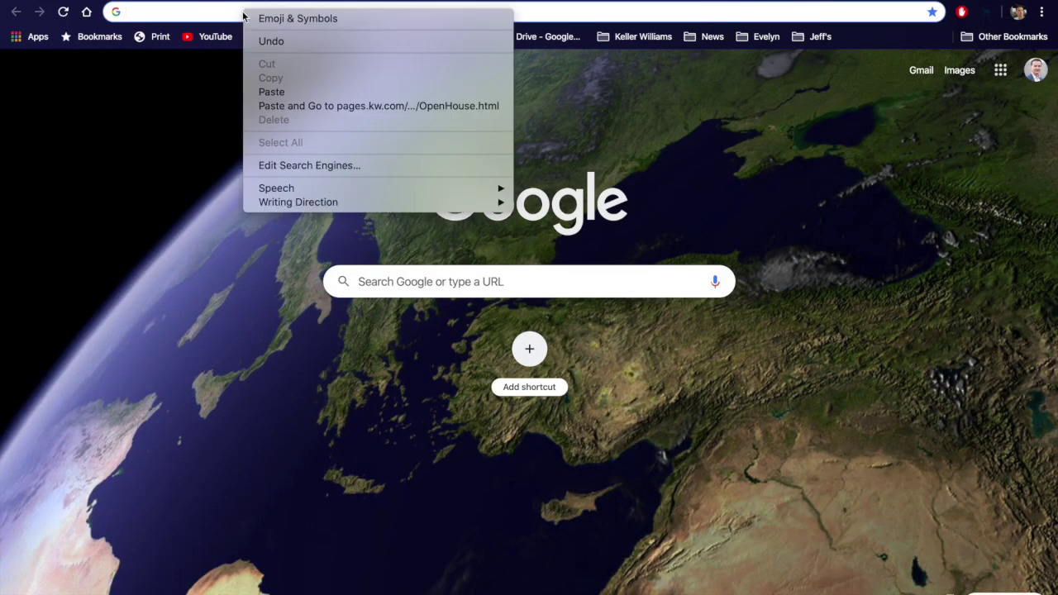
{"action": "left_click", "coordinate": [313, 106]}
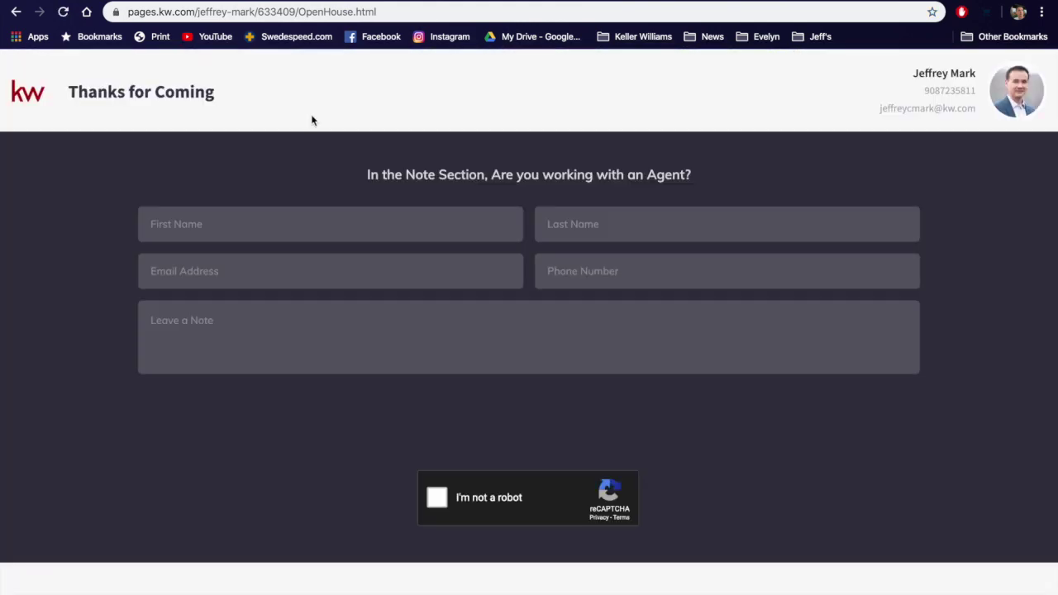
- Examine the live sign-in form's first name, last name, email address, phone number and note fields
{"action": "left_click", "coordinate": [247, 227]}
{"action": "left_click", "coordinate": [543, 220]}
{"action": "left_click", "coordinate": [215, 273]}
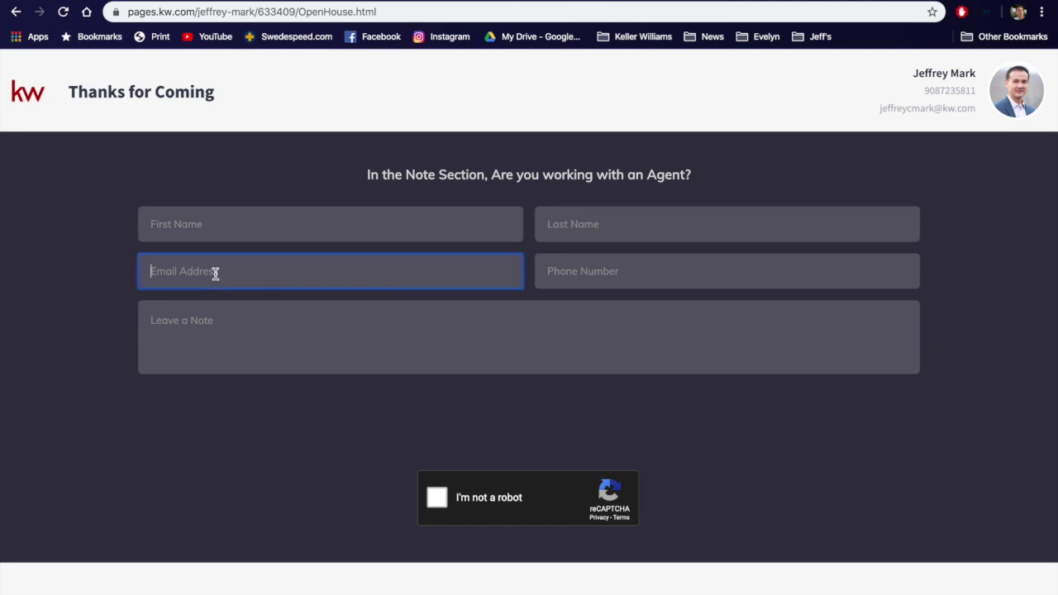
{"action": "left_click", "coordinate": [582, 282]}
{"action": "left_click", "coordinate": [414, 351]}
{"action": "left_click", "coordinate": [283, 233]}
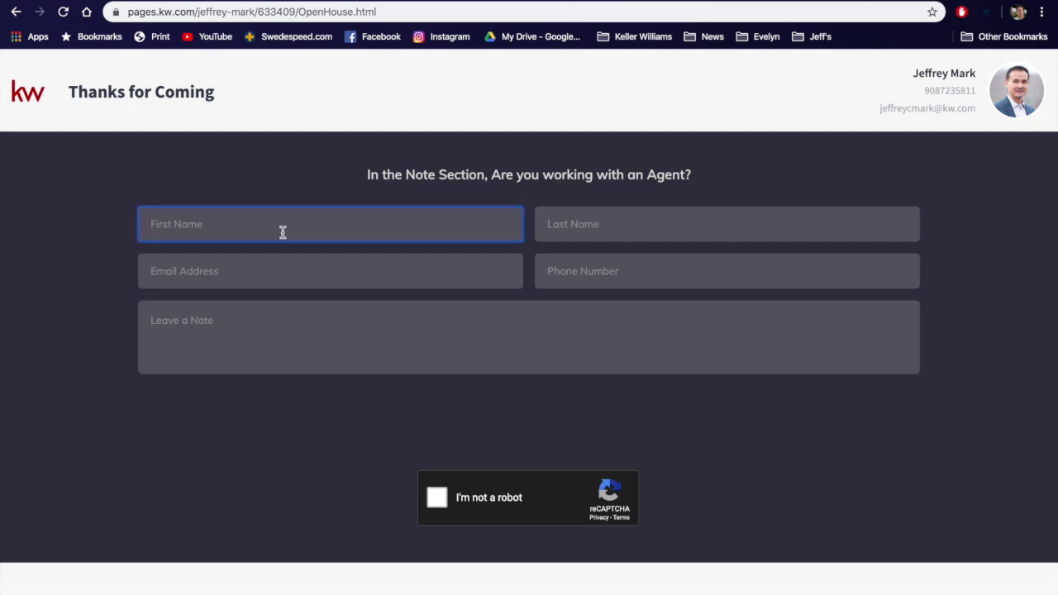
{"action": "left_click", "coordinate": [268, 274]}
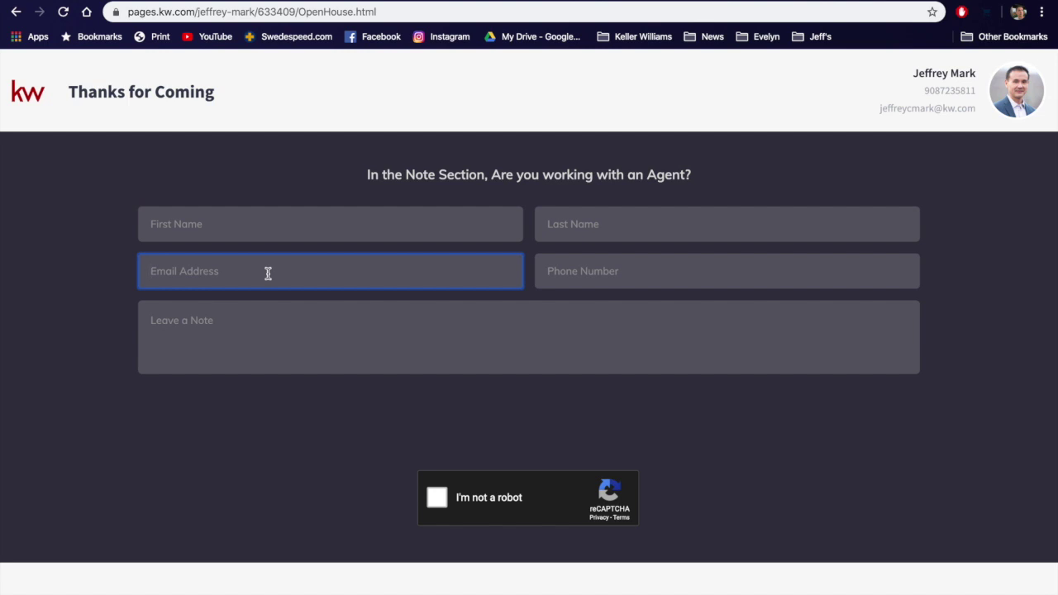
{"action": "left_click", "coordinate": [329, 267]}
- Fill in the sign-in form with a test phone number and the note "ksdjfkldjf"
{"action": "left_click", "coordinate": [569, 272]}
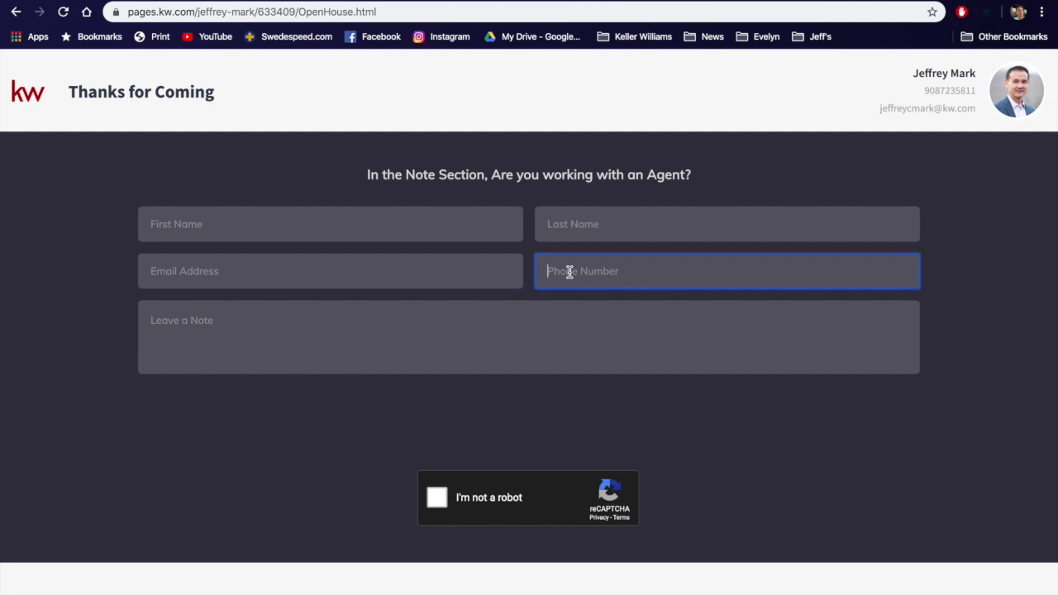
{"action": "type", "text": "1234567890"}
{"action": "key", "text": "BackSpace"}
{"action": "left_click", "coordinate": [475, 327]}
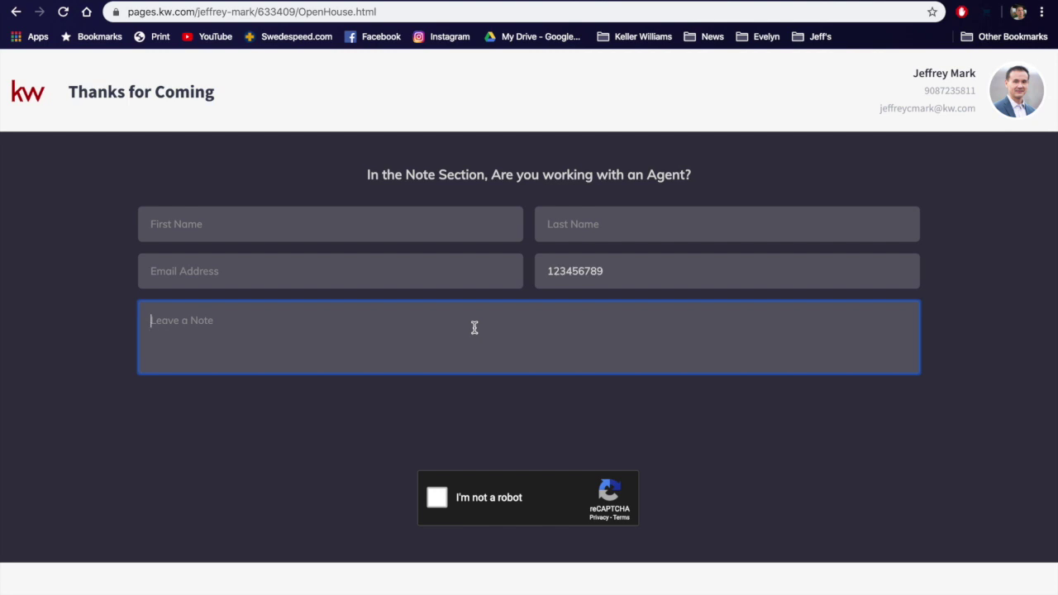
{"action": "type", "text": "ksdjfkldjf"}
- Complete the reCAPTCHA by selecting the traffic light squares, and try to send the form with the name and email fields empty
{"action": "left_click", "coordinate": [438, 500]}
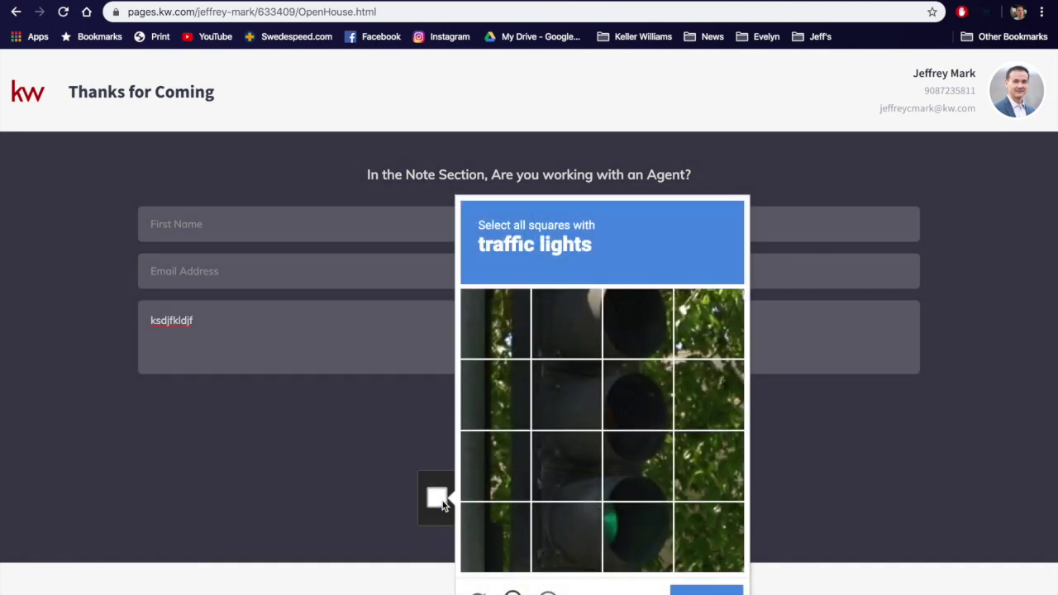
{"action": "left_click", "coordinate": [630, 352]}
{"action": "left_click", "coordinate": [621, 401]}
{"action": "left_click", "coordinate": [622, 471]}
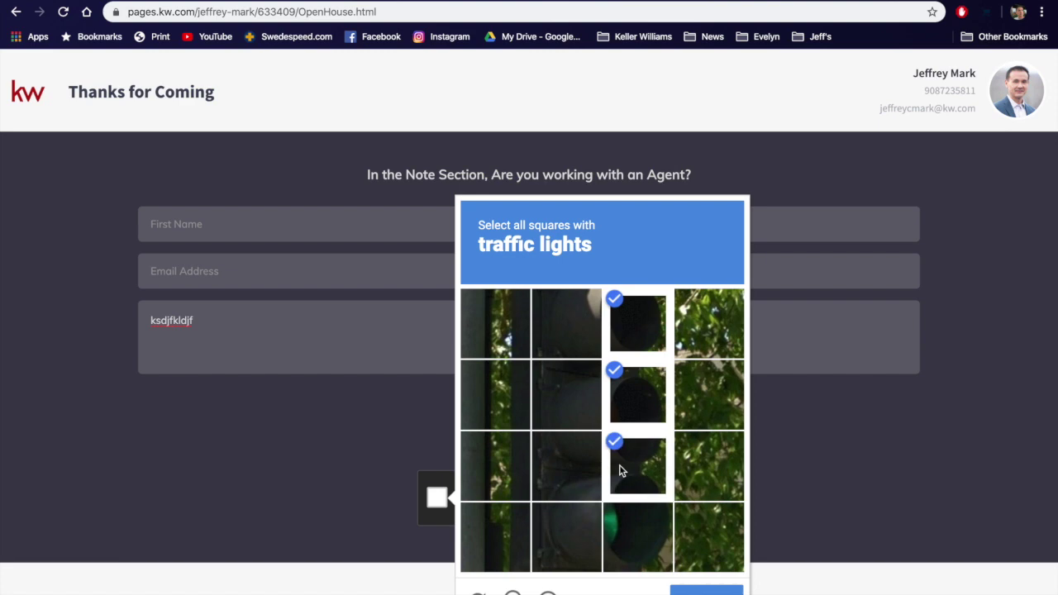
{"action": "left_click", "coordinate": [620, 534]}
{"action": "left_click", "coordinate": [707, 591]}
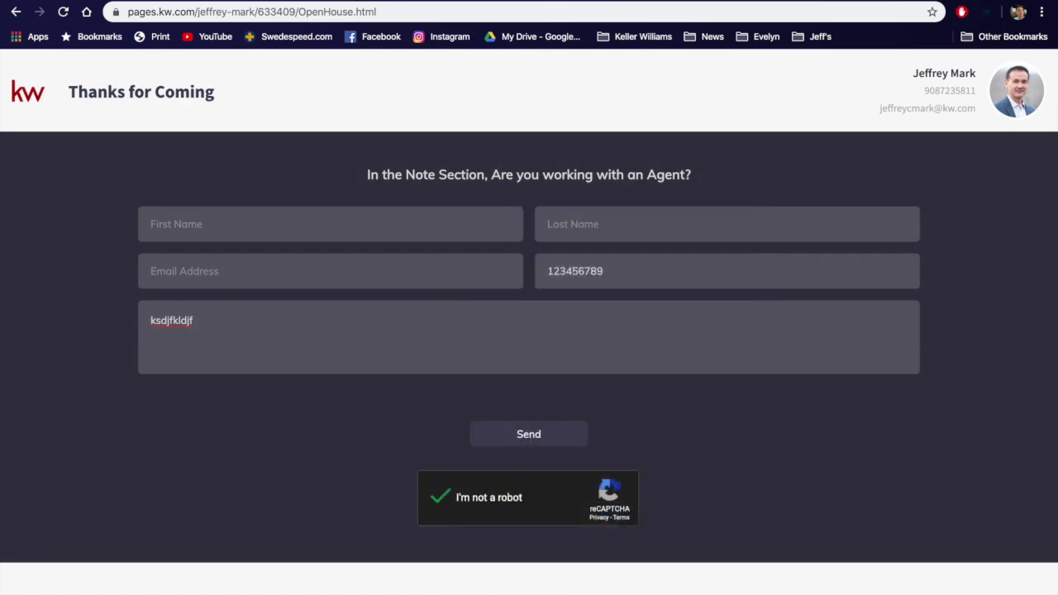
{"action": "left_click", "coordinate": [529, 436]}
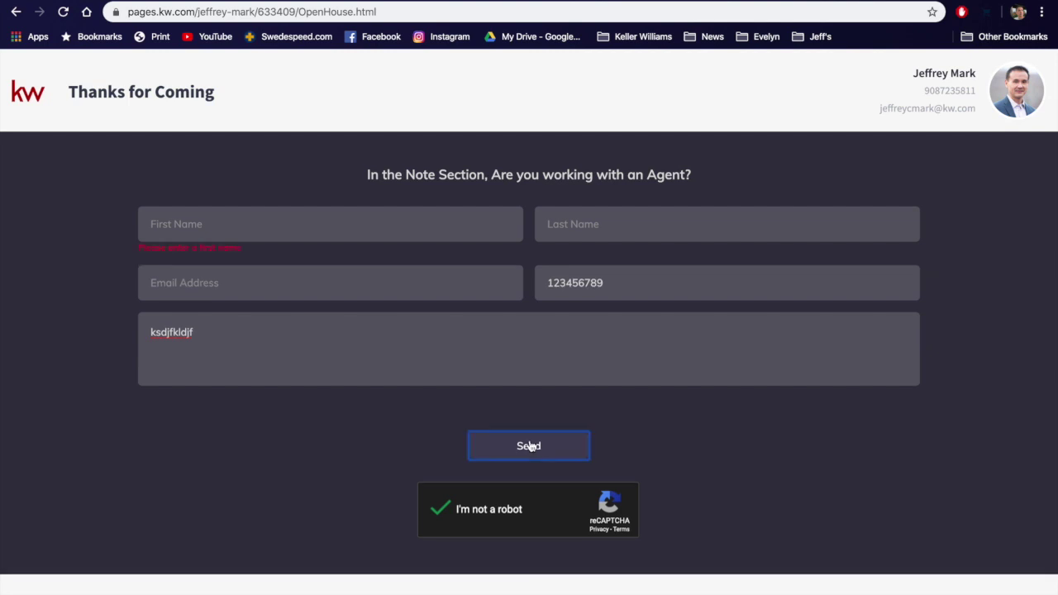